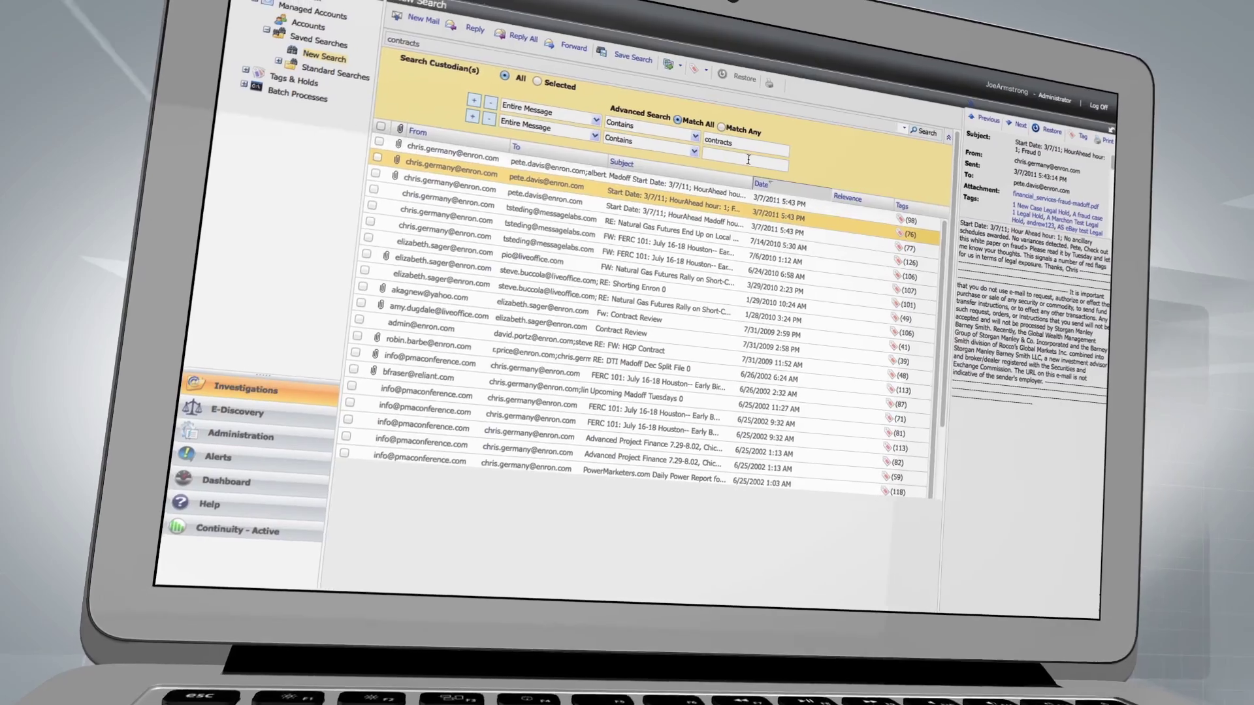
type("sho")
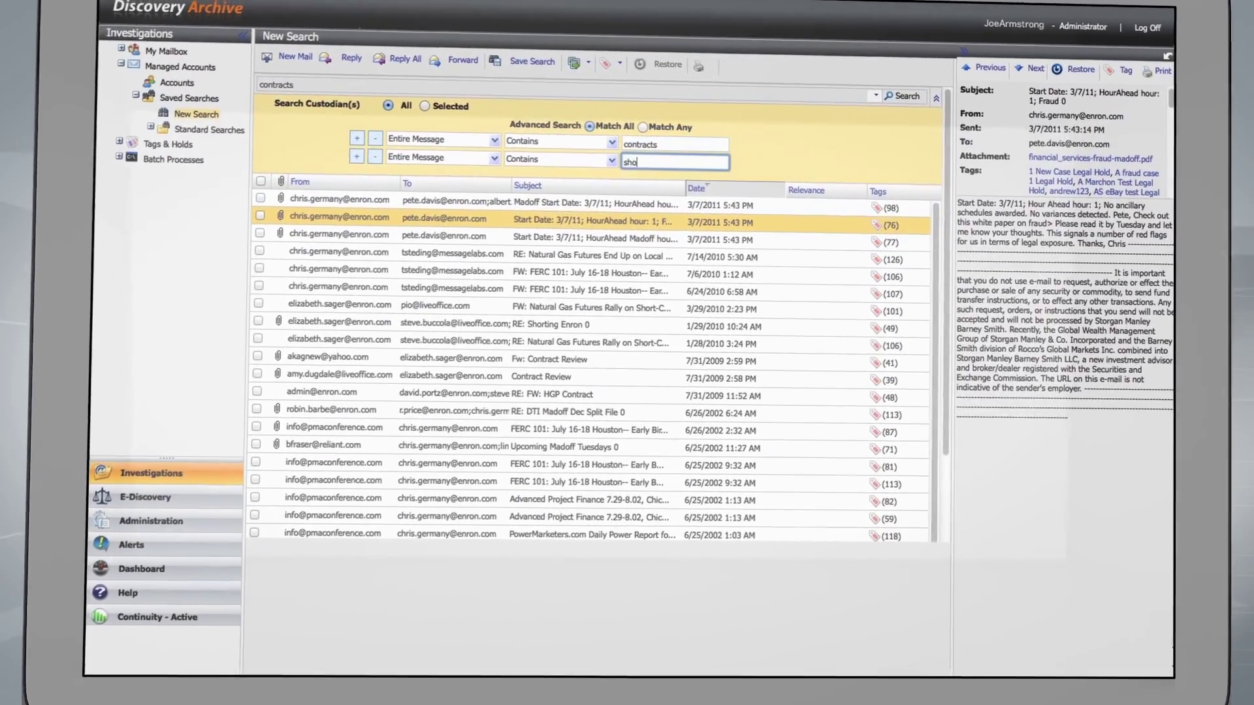
type("rting")
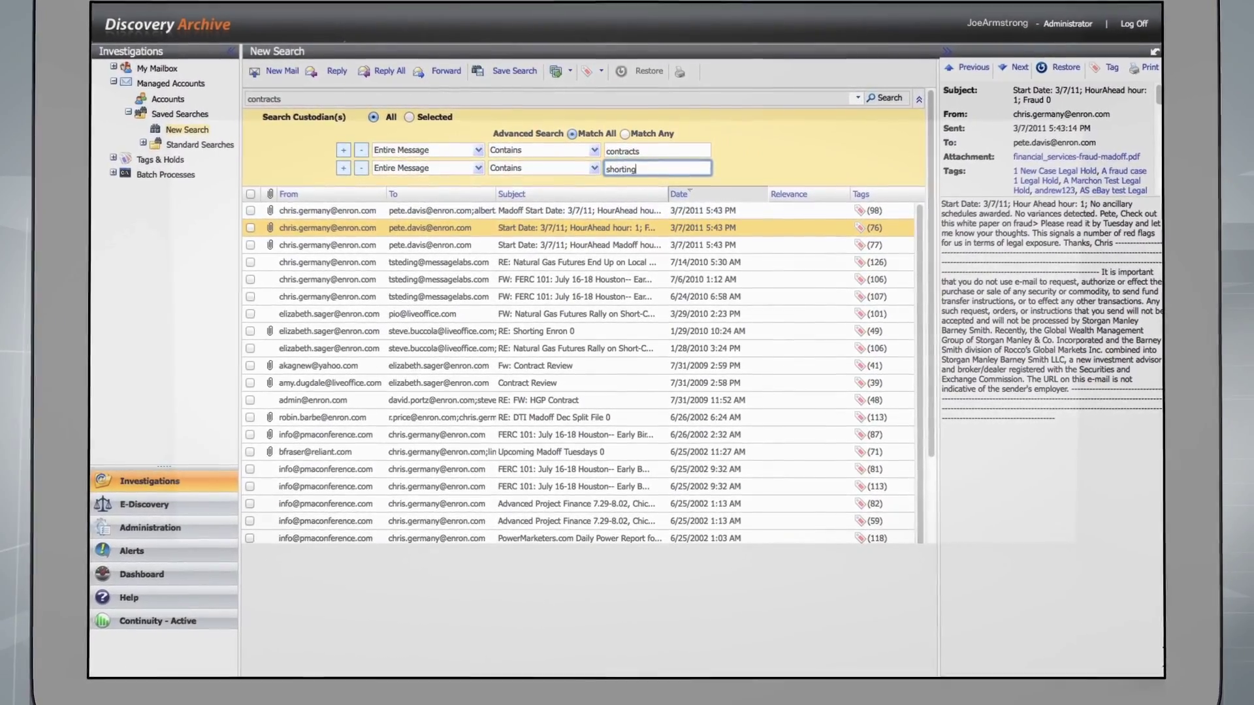